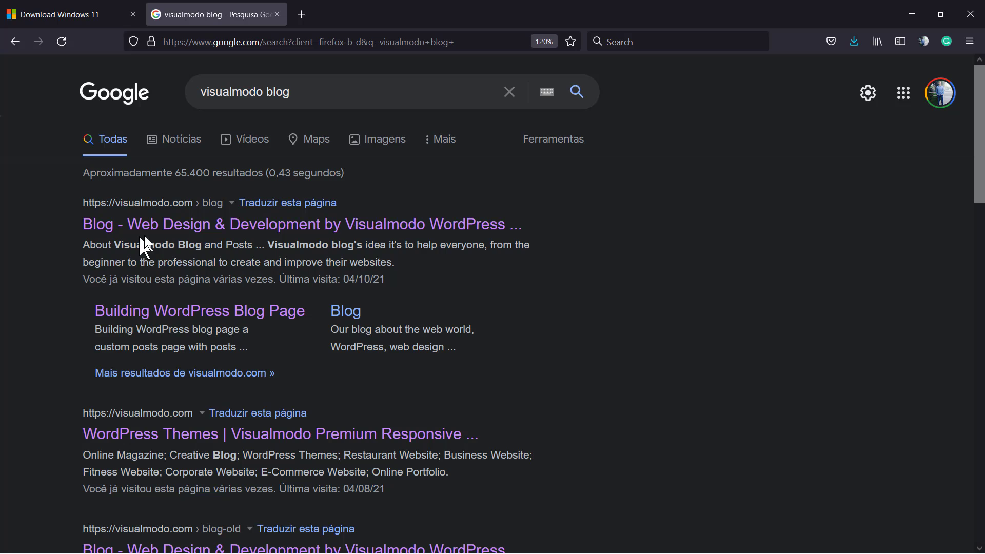
# Open the Visualmodo blog from the search results
pyautogui.doubleClick(258, 92)
pyautogui.tripleClick(257, 92)
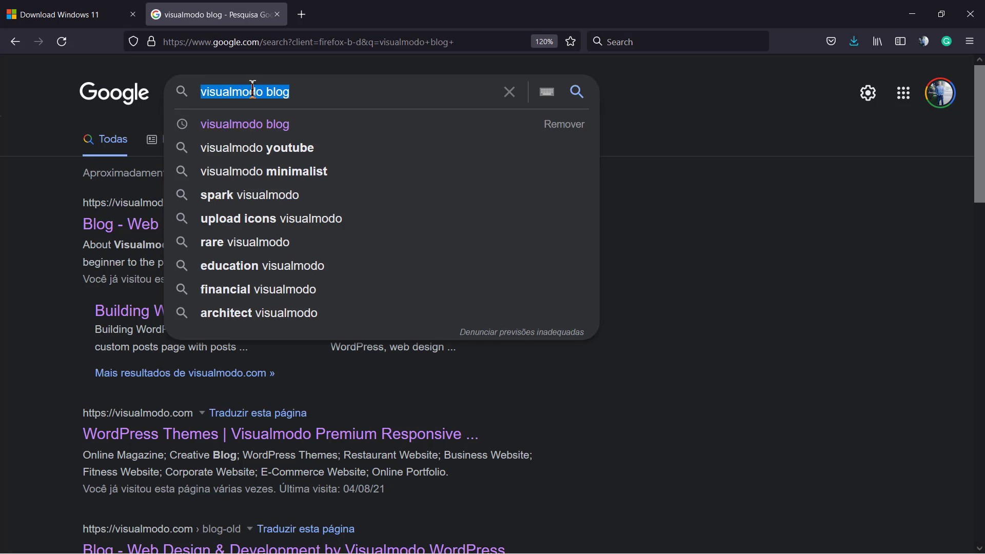
pyautogui.doubleClick(254, 92)
pyautogui.click(252, 91)
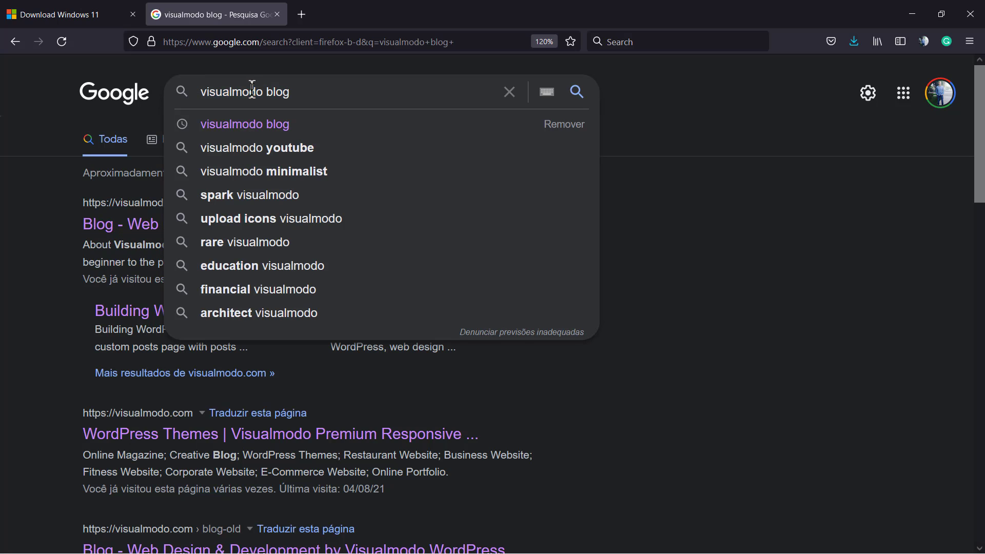
pyautogui.click(135, 231)
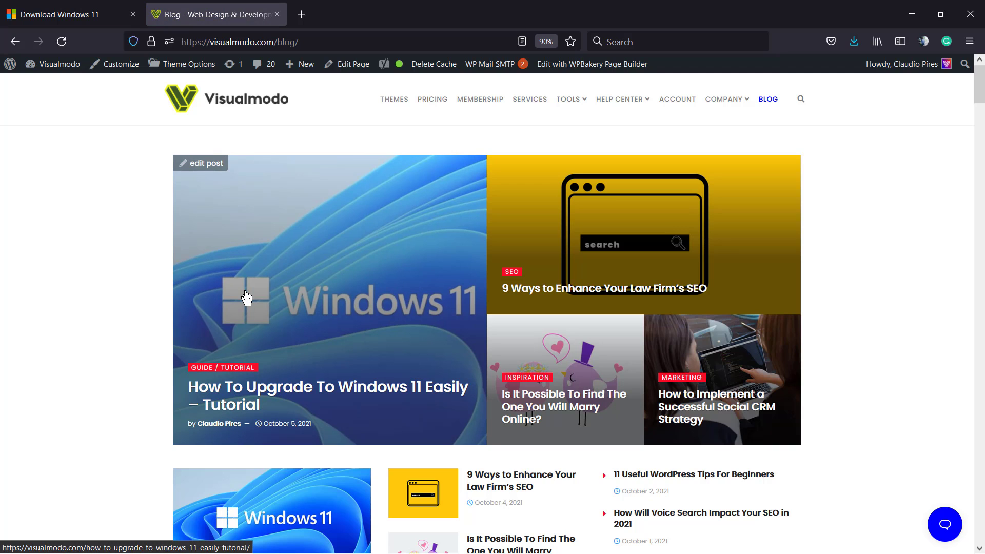
# Open the 'How To Upgrade To Windows 11' tutorial post
pyautogui.moveTo(809, 110)
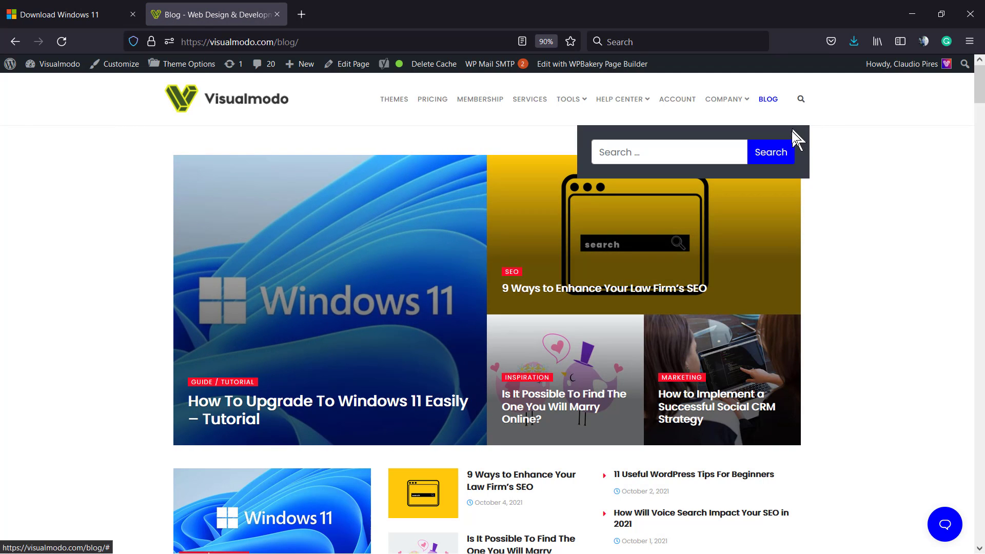
pyautogui.click(682, 153)
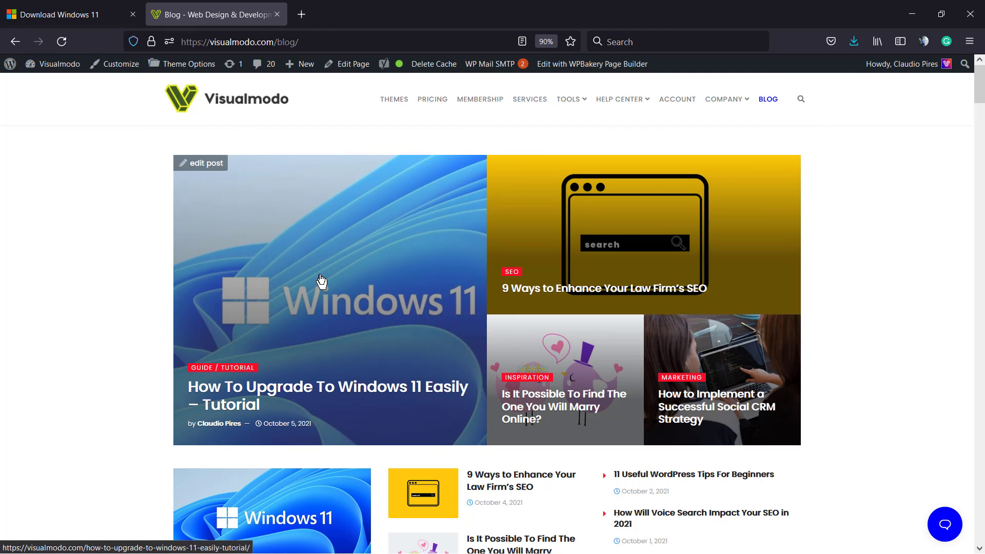
pyautogui.click(235, 339)
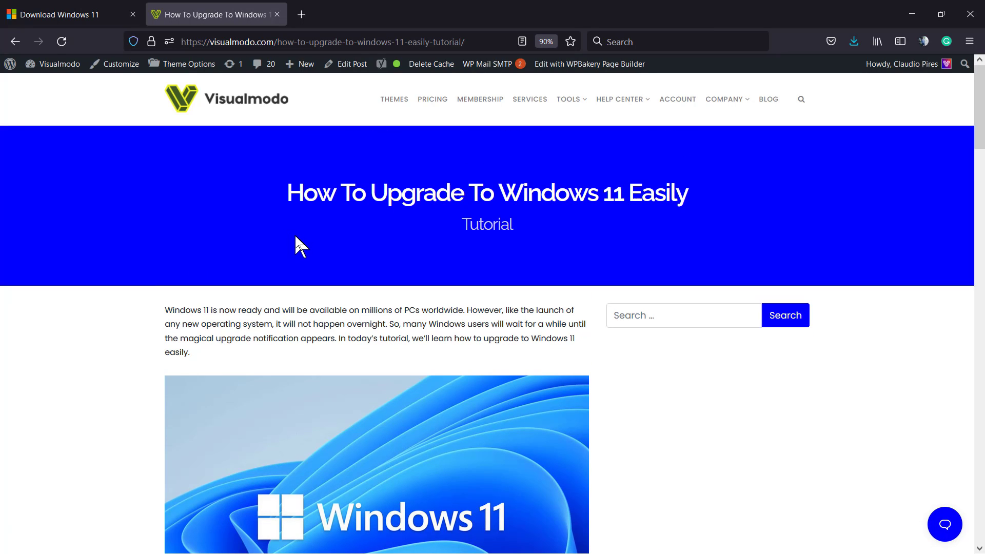
# Open the post's 'installation assistant' link in a new tab
pyautogui.scroll(-2, 294, 233)
pyautogui.scroll(-6, 295, 236)
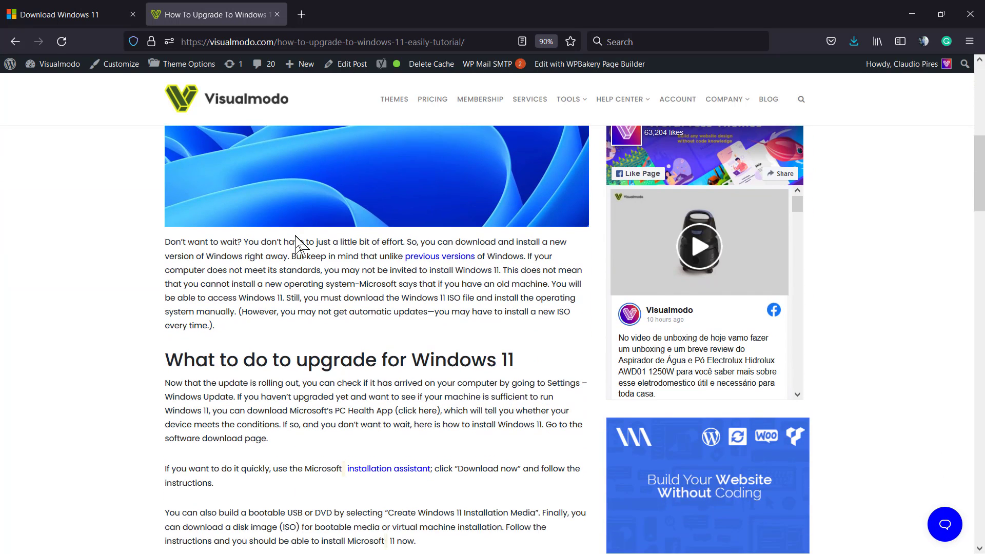
pyautogui.scroll(-4, 295, 236)
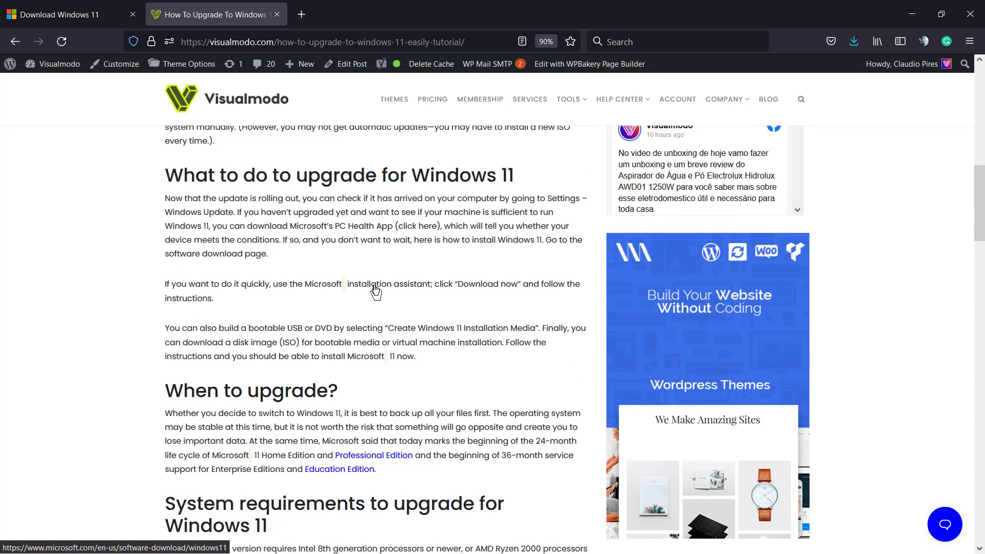
pyautogui.rightClick(376, 290)
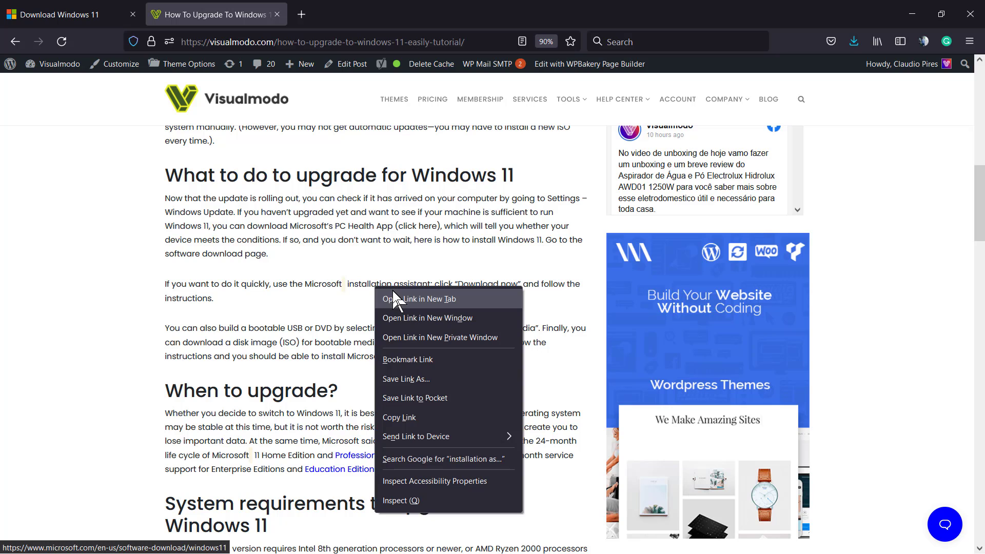
pyautogui.click(400, 297)
# Switch to the Microsoft Download Windows 11 tab and accept all cookies
pyautogui.click(320, 22)
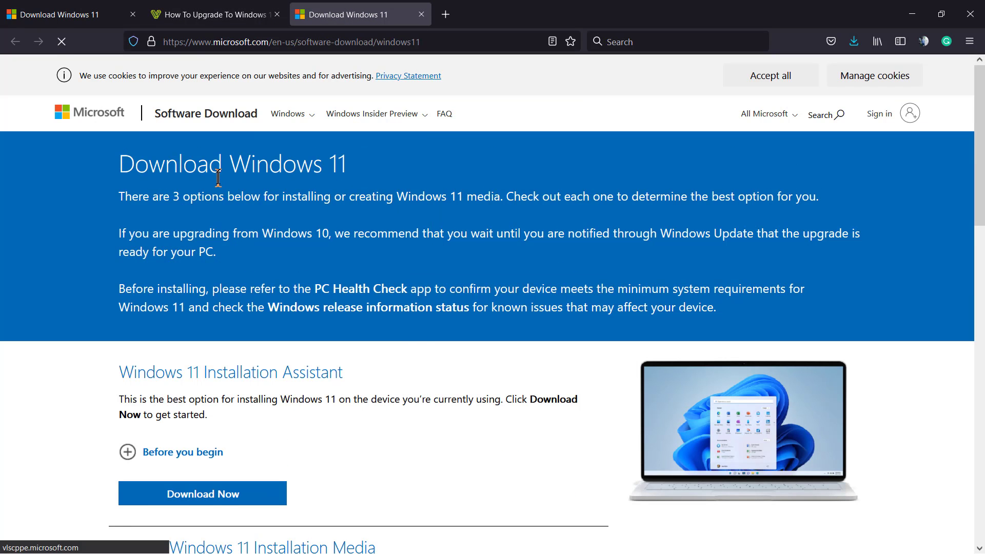
pyautogui.click(770, 75)
pyautogui.scroll(-2, 355, 203)
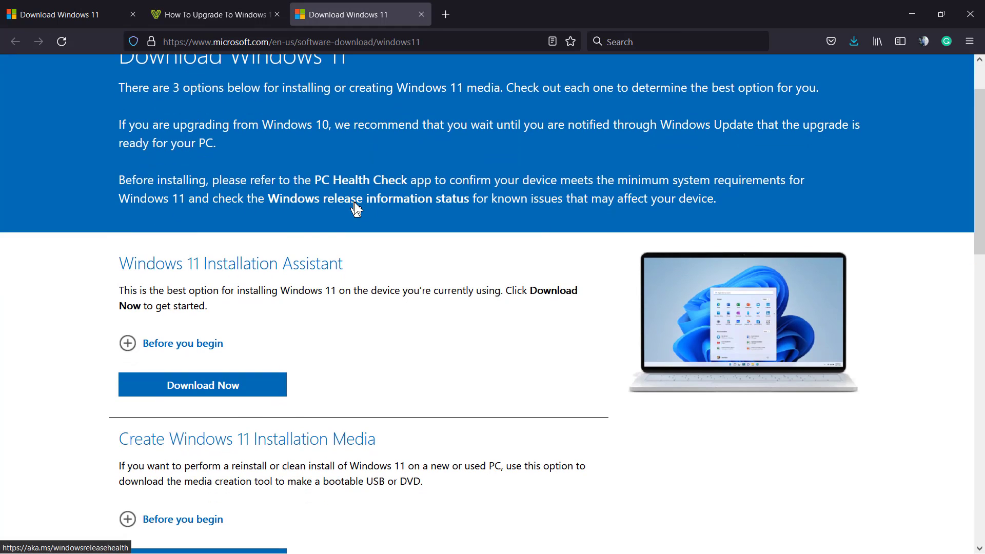
pyautogui.scroll(-4, 204, 253)
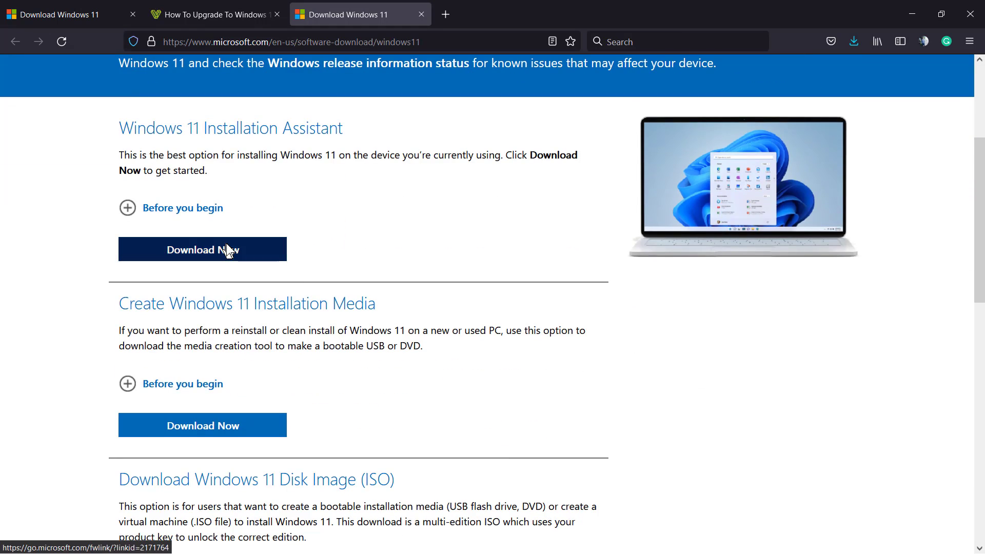
pyautogui.scroll(-4, 379, 300)
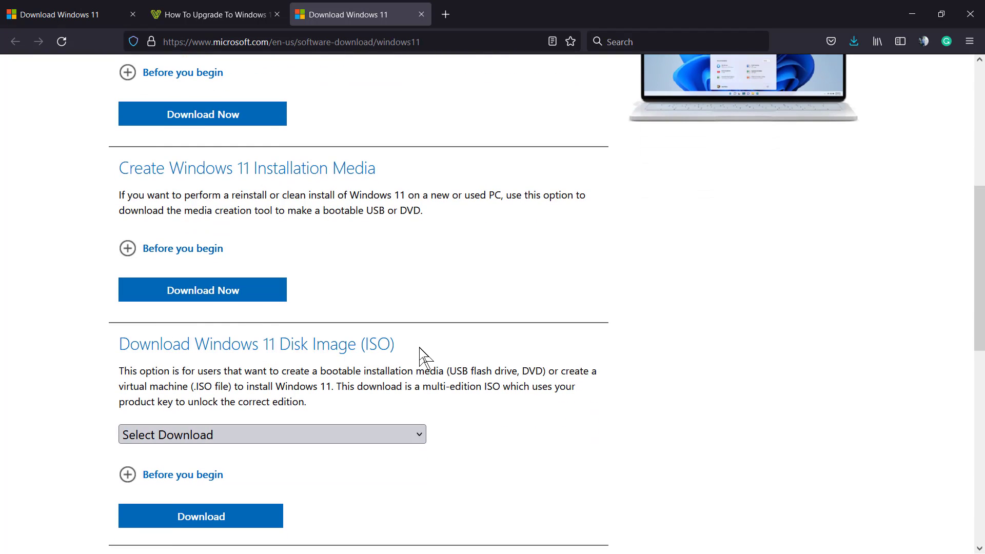
# Look over the Installation Assistant, Installation Media and Disk Image (ISO) sections
pyautogui.moveTo(424, 356); pyautogui.dragTo(302, 363)
pyautogui.click(303, 358)
pyautogui.scroll(-6, 302, 357)
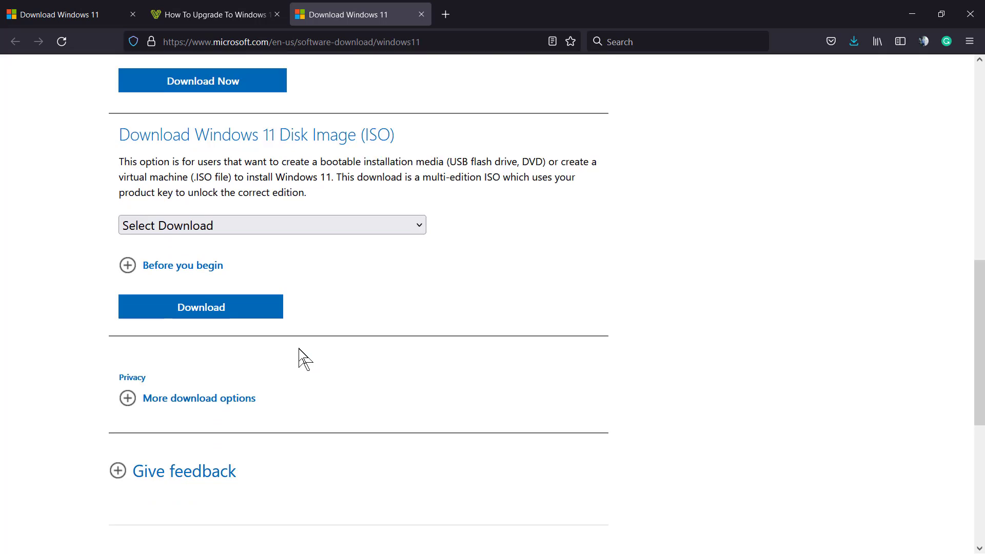
pyautogui.scroll(-6, 299, 359)
pyautogui.scroll(8, 299, 358)
pyautogui.scroll(9, 298, 353)
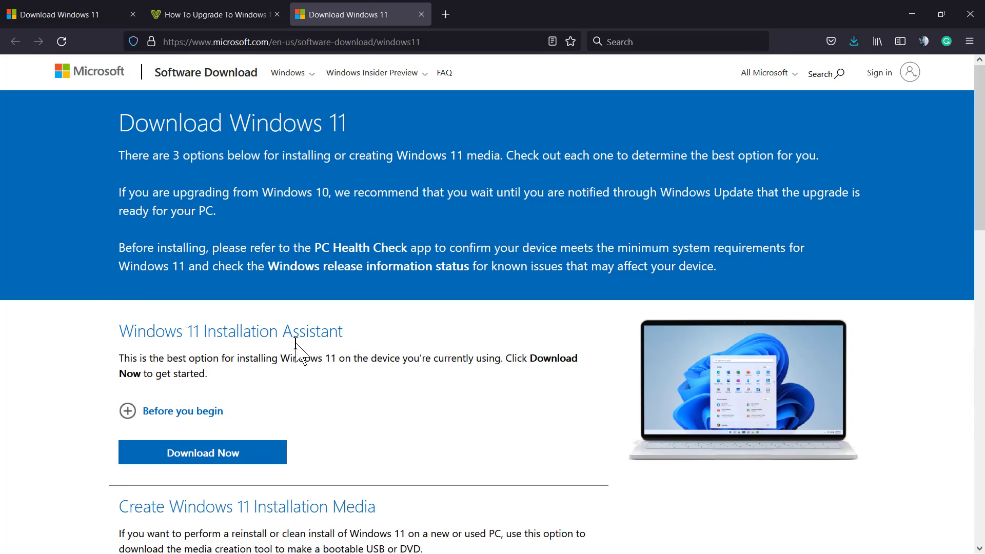
pyautogui.scroll(-2, 300, 353)
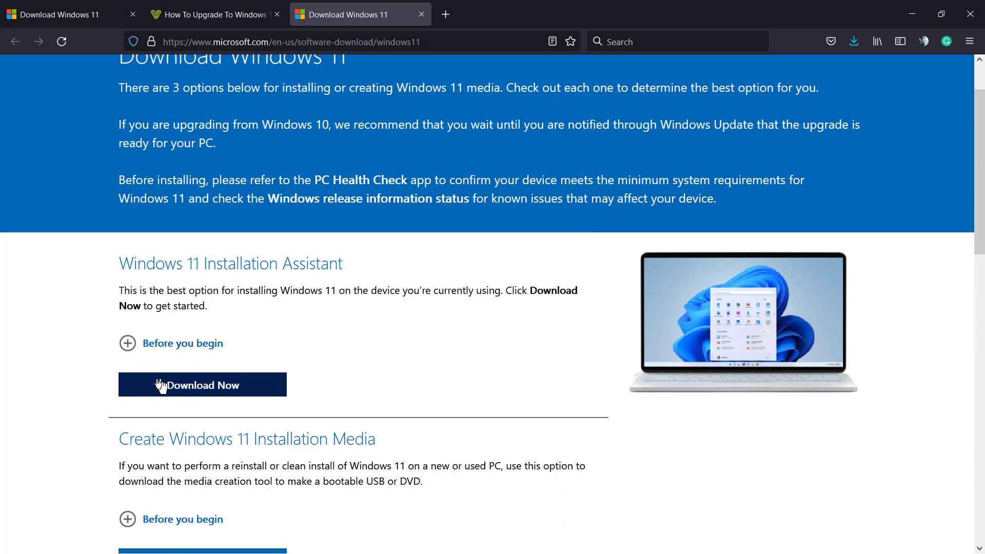
# Expand 'Before you begin' and read the requirements, including 9 GB free disk space
pyautogui.click(131, 348)
pyautogui.scroll(-4, 154, 339)
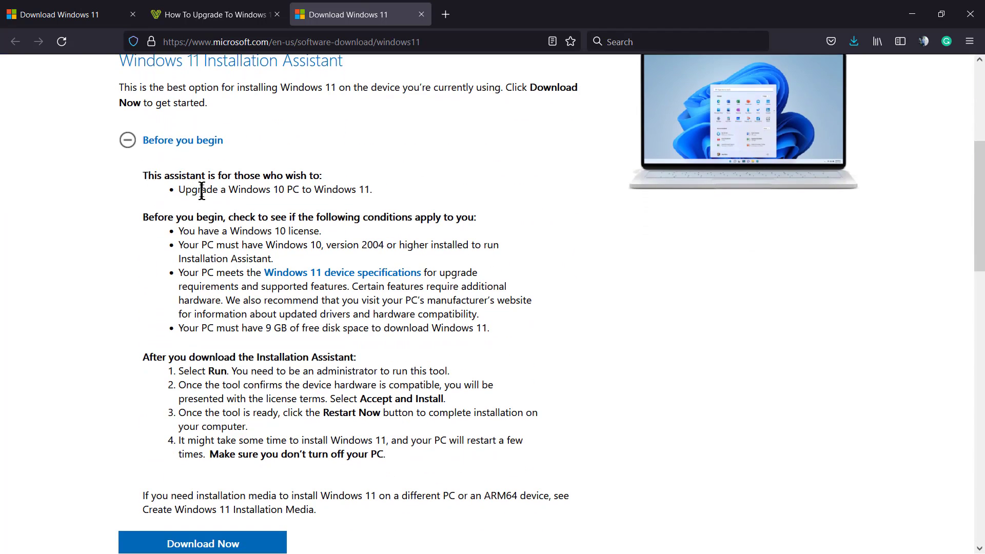
pyautogui.moveTo(202, 191); pyautogui.dragTo(311, 191)
pyautogui.click(310, 191)
pyautogui.moveTo(179, 271); pyautogui.dragTo(211, 285)
pyautogui.click(211, 286)
pyautogui.moveTo(180, 328); pyautogui.dragTo(482, 323)
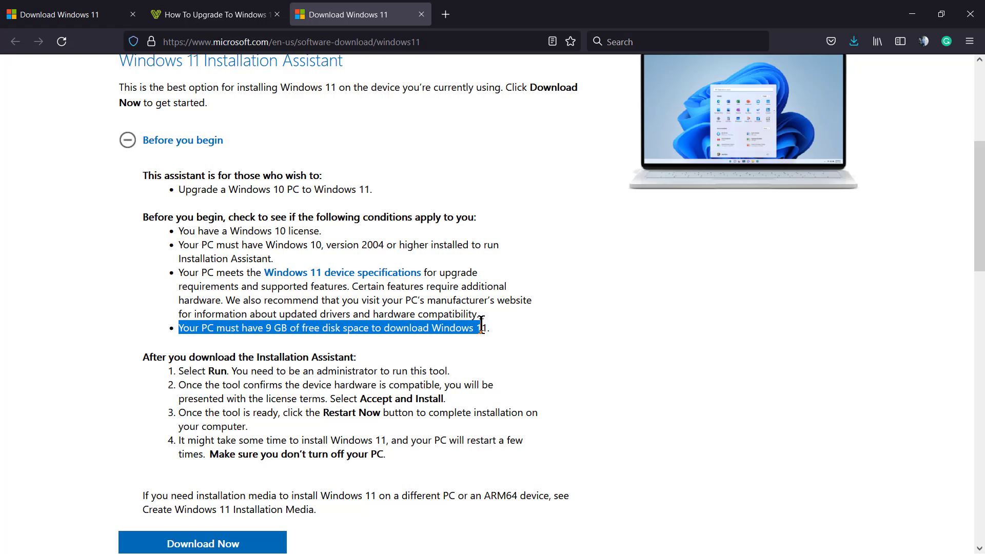
pyautogui.click(328, 323)
# Read the installation steps about administrator rights and accepting the license terms
pyautogui.scroll(-1, 306, 316)
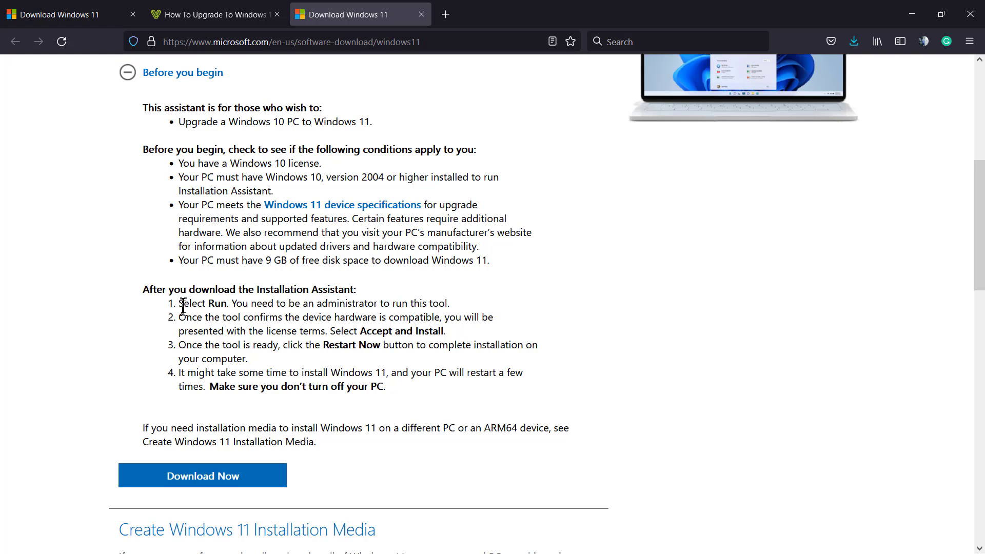
pyautogui.moveTo(178, 303); pyautogui.dragTo(454, 303)
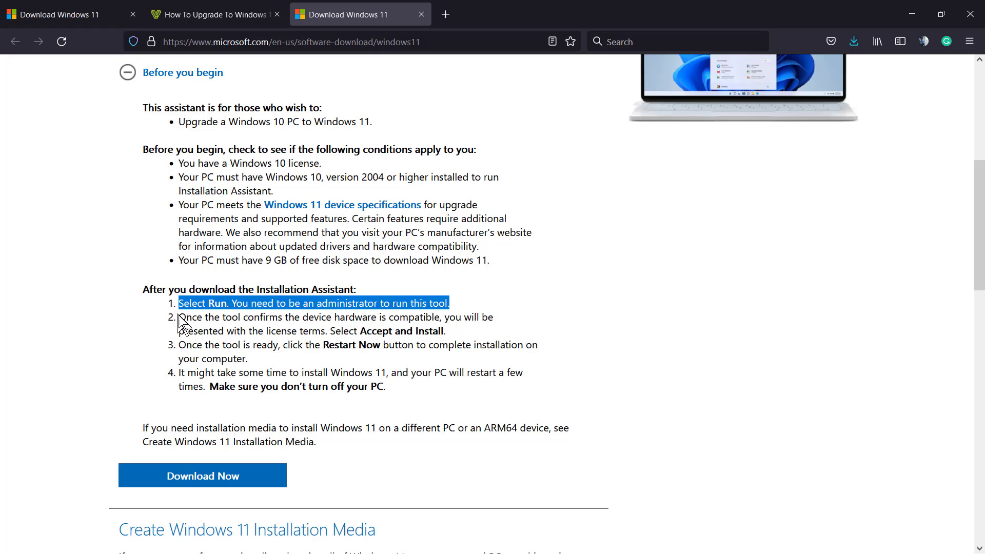
pyautogui.tripleClick(351, 317)
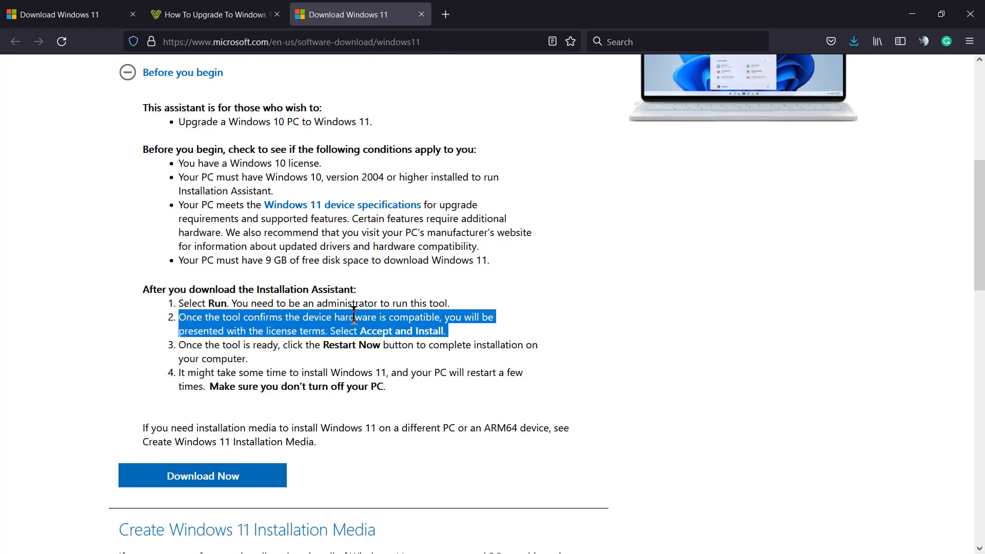
pyautogui.click(261, 322)
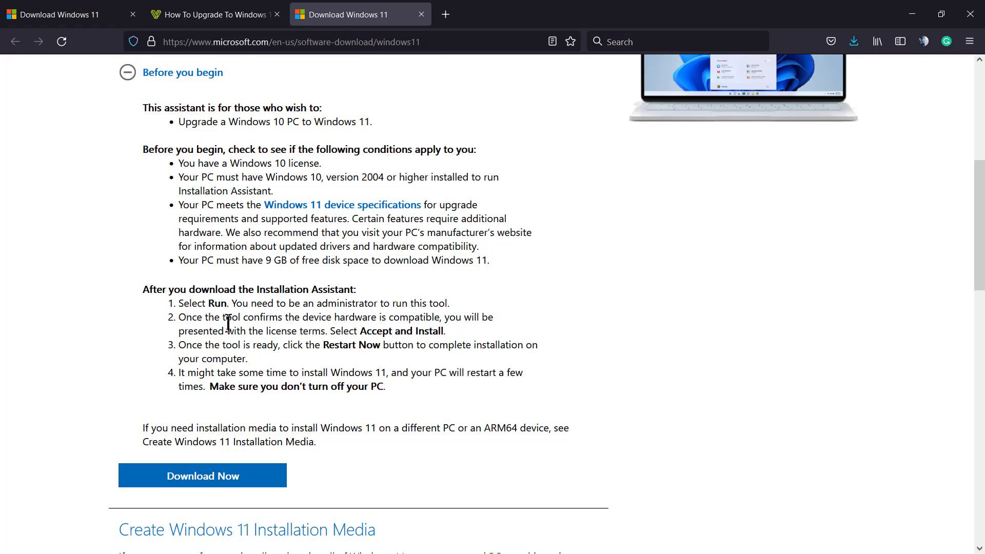
pyautogui.scroll(-2, 228, 323)
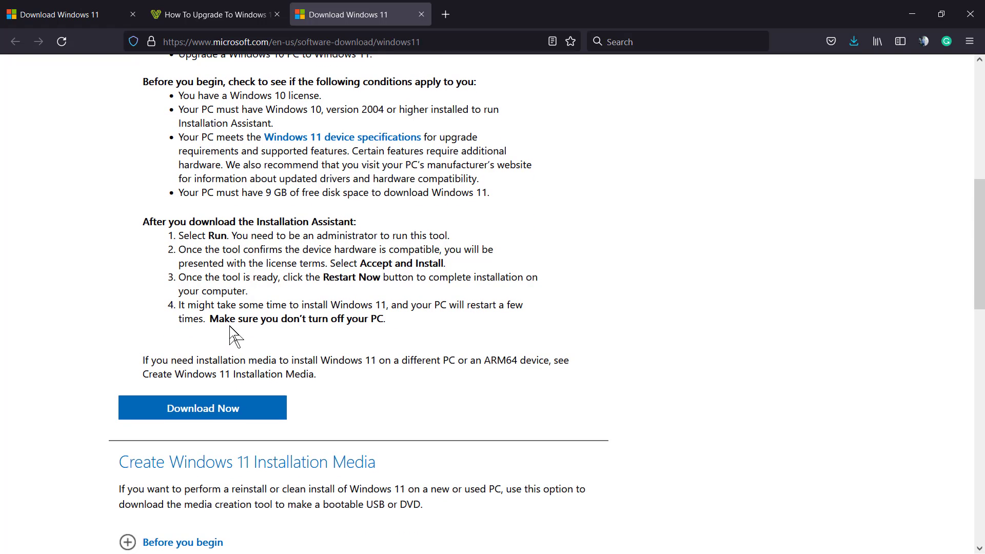
# Download and save Windows11InstallationAssistant.exe, then view it in the downloads list
pyautogui.click(205, 409)
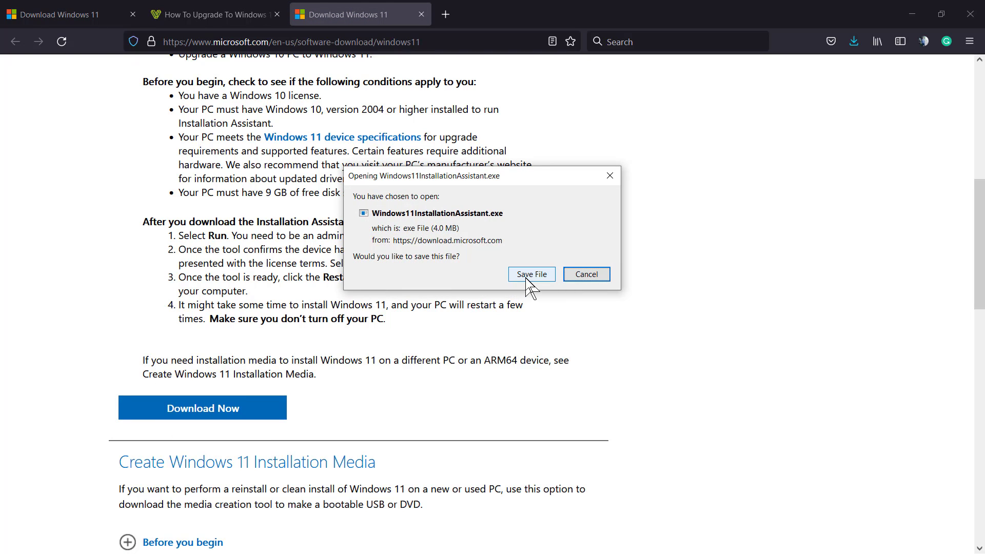
pyautogui.click(529, 274)
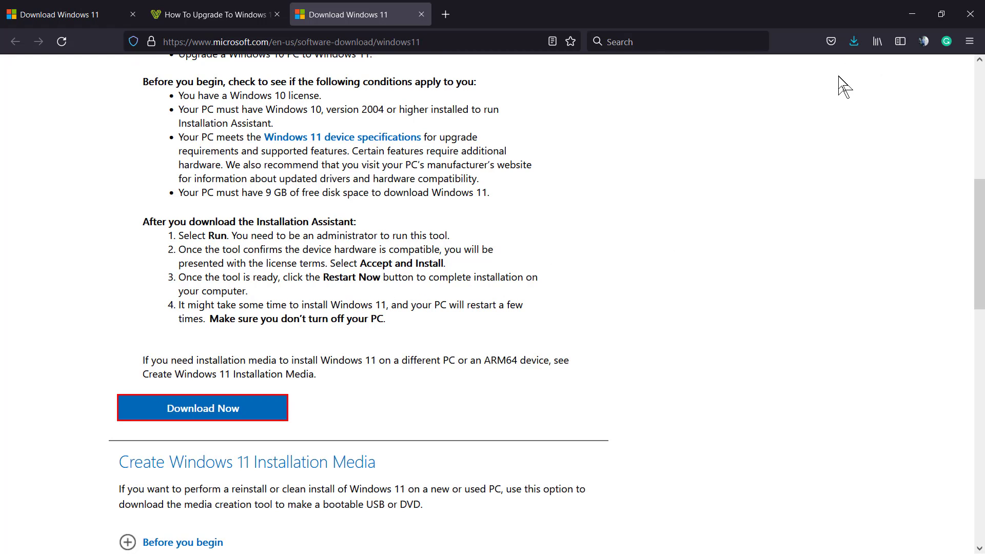
pyautogui.click(854, 41)
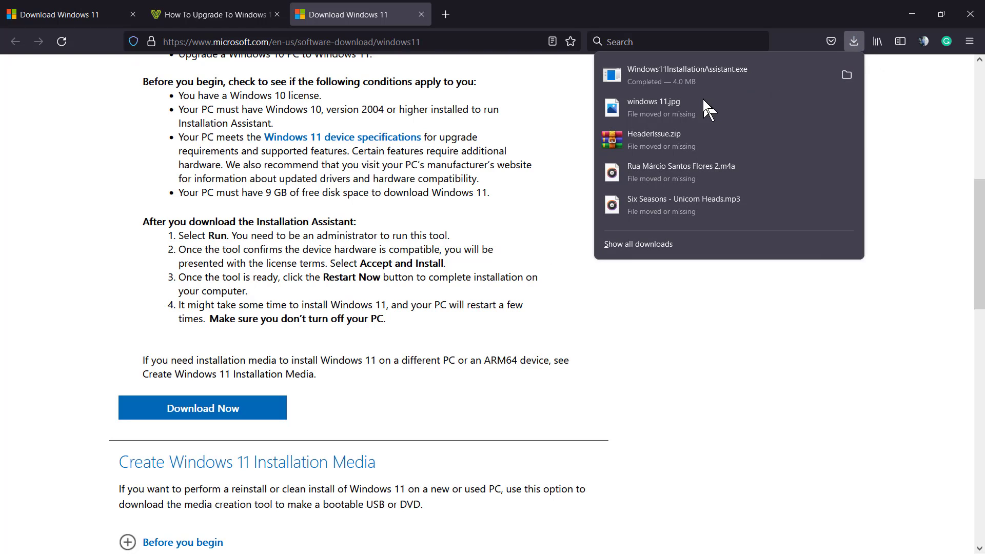
# Launch Windows11InstallationAssistant.exe, scroll through the license terms and choose 'Aceitar e instalar'
pyautogui.click(685, 82)
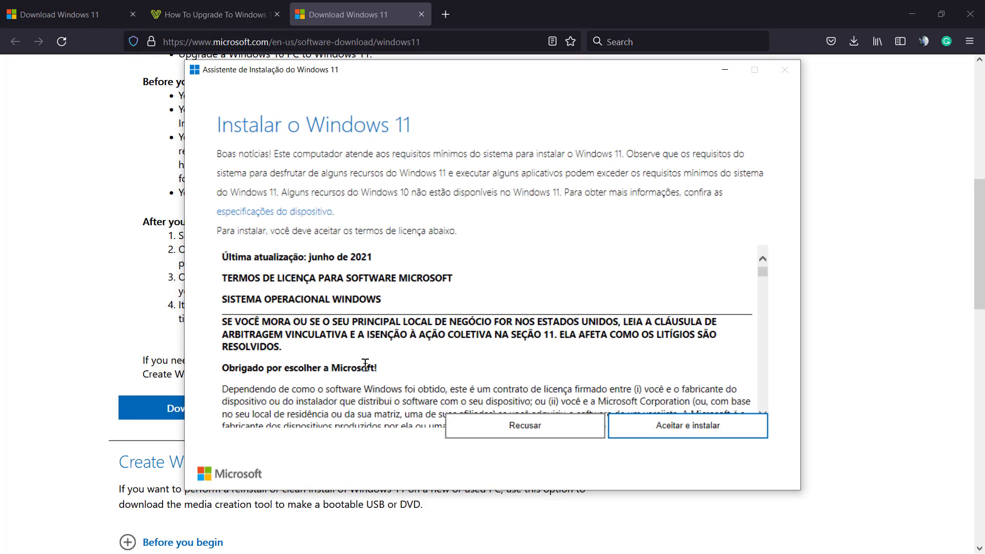
pyautogui.scroll(-2, 410, 354)
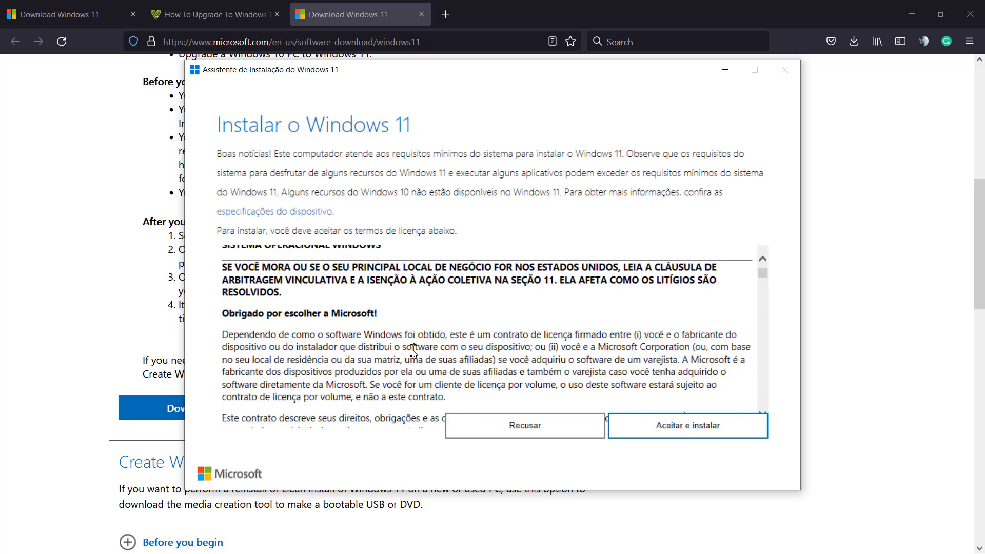
pyautogui.scroll(-5, 413, 352)
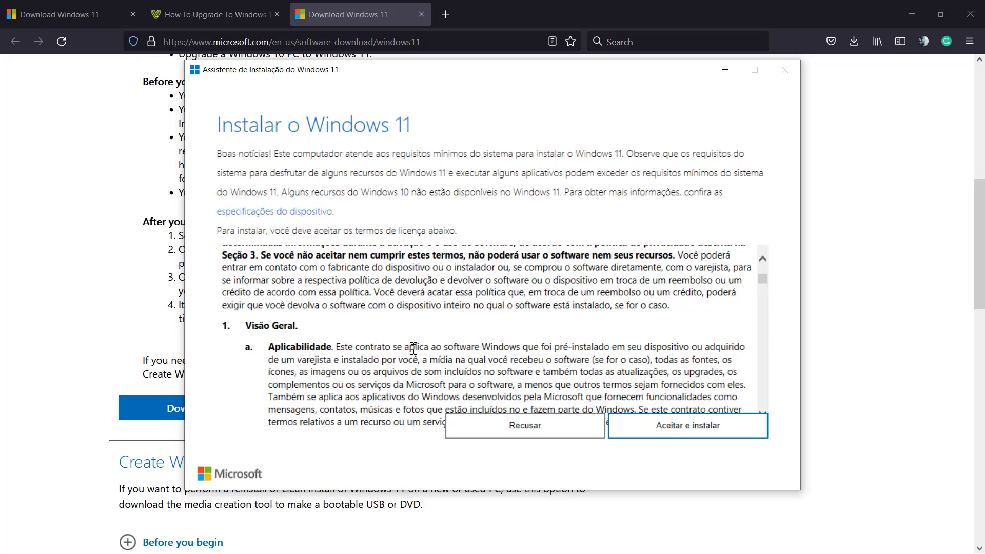
pyautogui.scroll(-10, 414, 349)
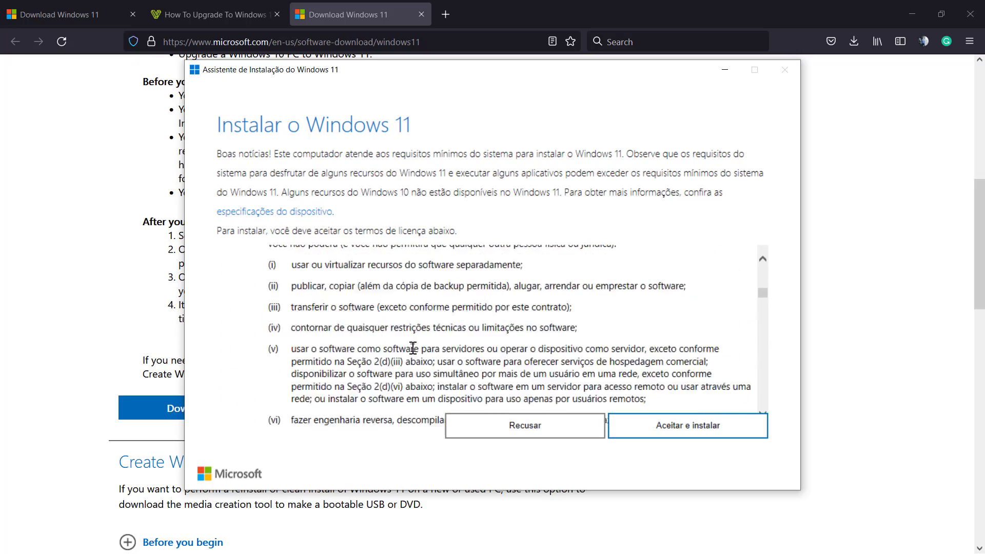
pyautogui.scroll(-12, 413, 351)
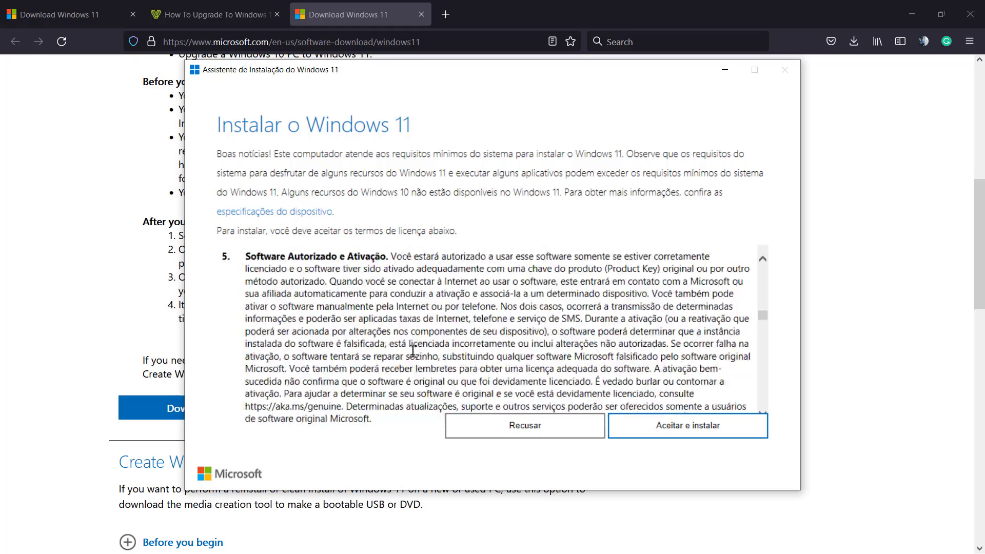
pyautogui.scroll(-12, 413, 352)
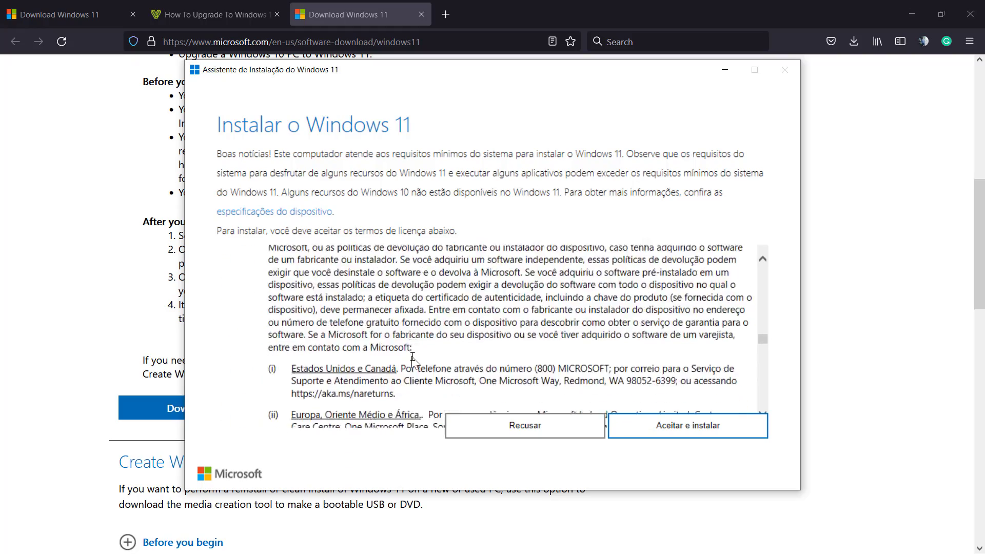
pyautogui.scroll(-12, 416, 362)
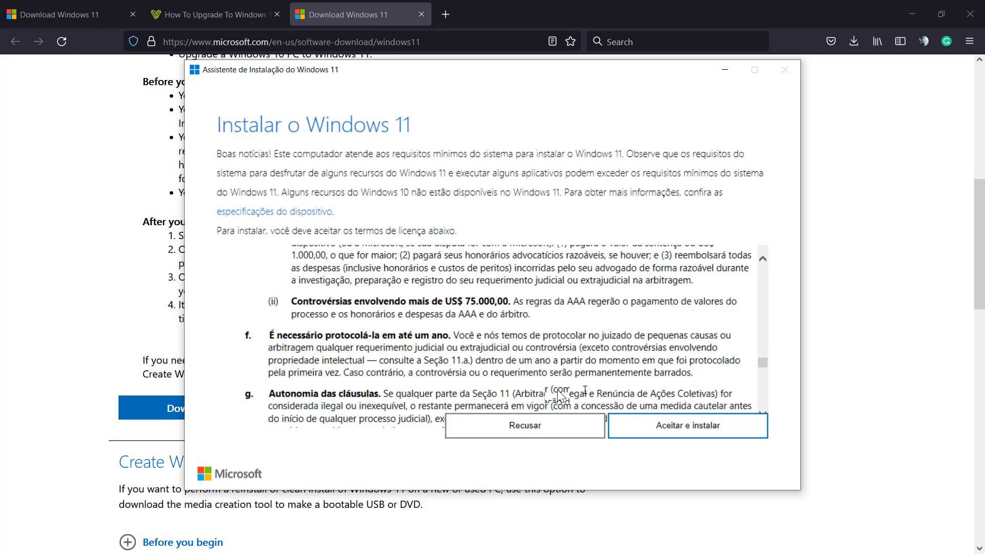
pyautogui.click(678, 435)
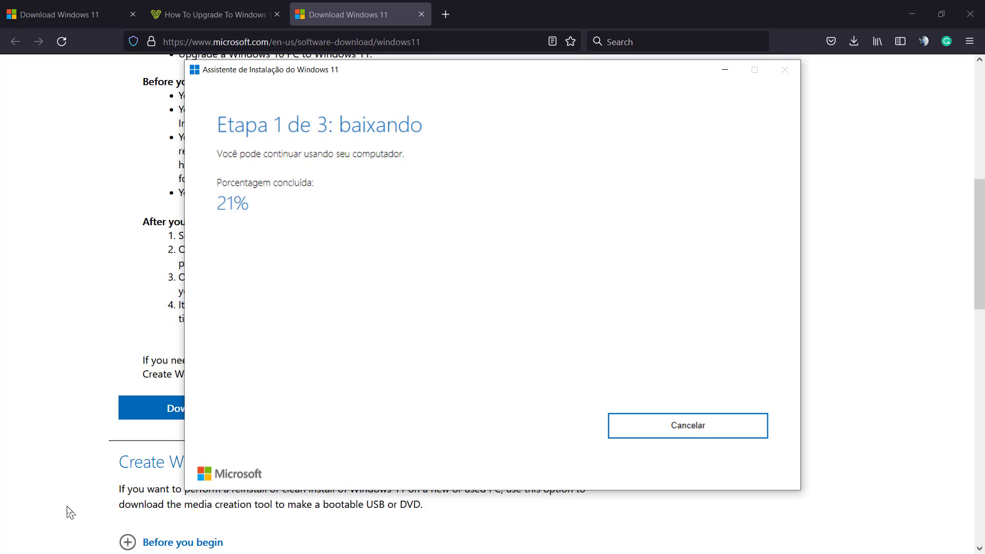
# Once the download reaches 21% of step 1, bring up Windows search
pyautogui.press('super')
# Search for 'health' and open 'Desempenho e integridade do dispositivo'
pyautogui.click(78, 541)
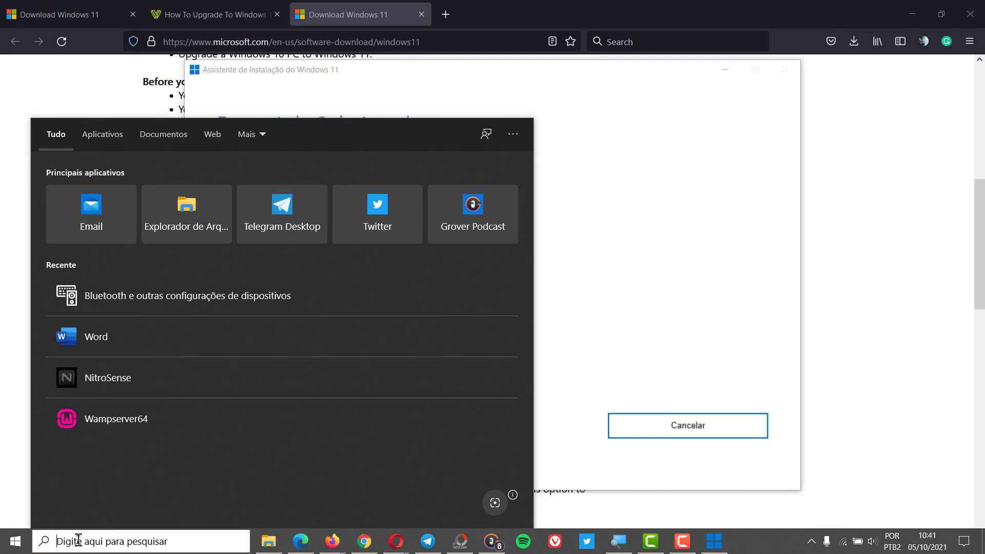
pyautogui.write('health')
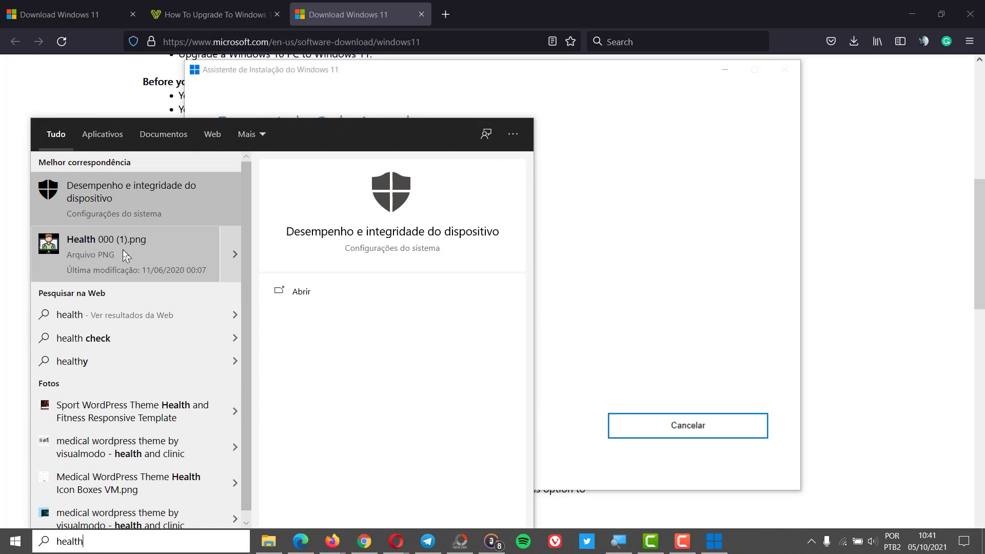
pyautogui.click(103, 201)
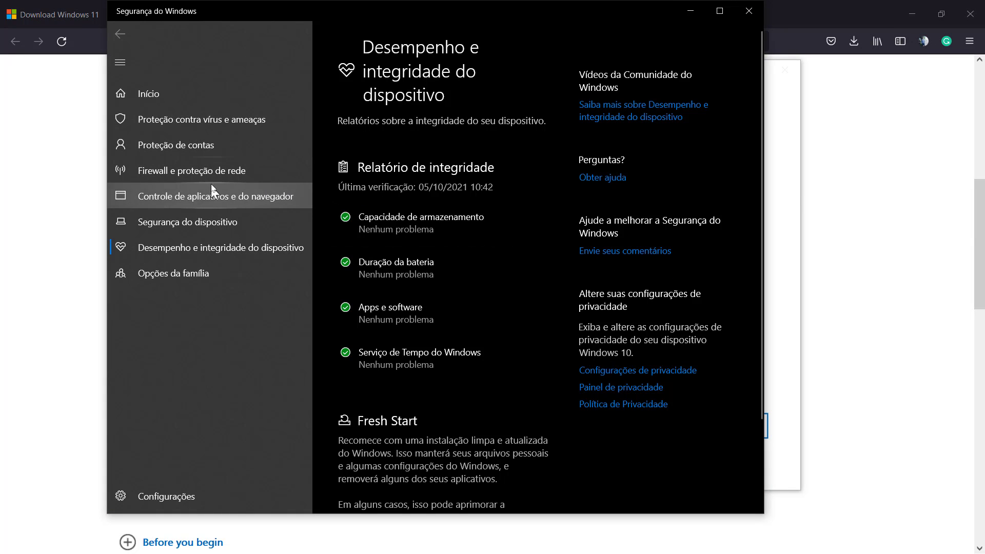
# Review the device health report showing no problems, then close Windows Security
pyautogui.click(222, 94)
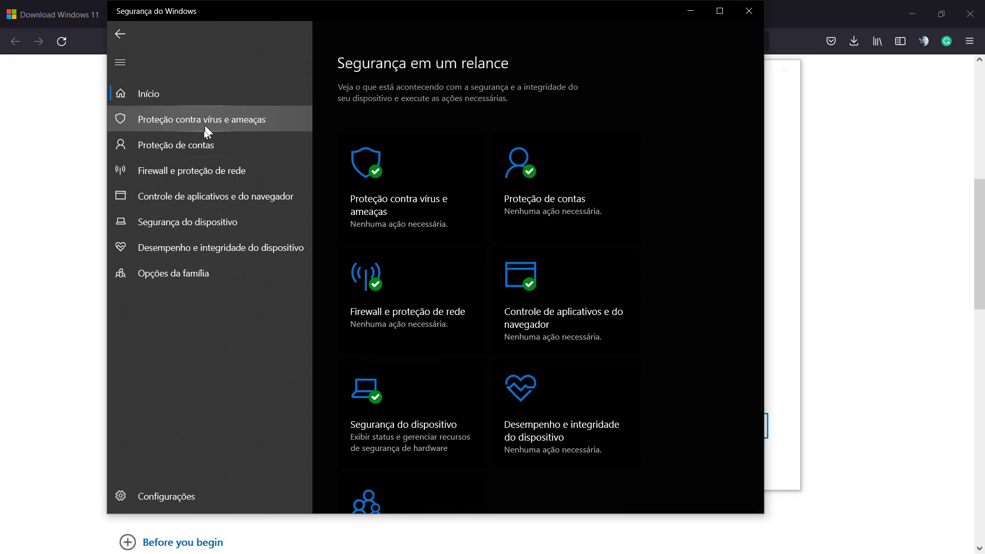
pyautogui.click(162, 249)
pyautogui.scroll(-2, 359, 262)
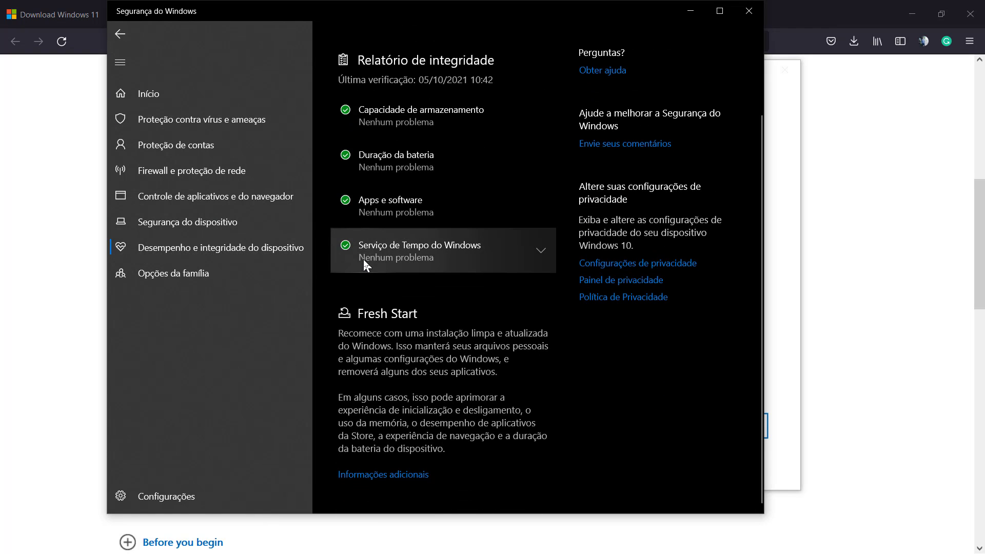
pyautogui.scroll(2, 363, 260)
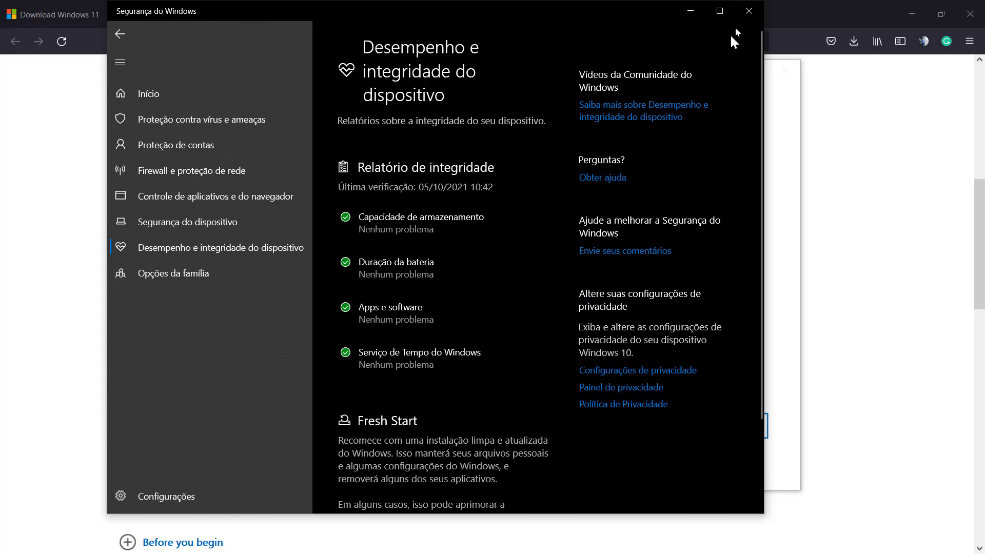
pyautogui.click(749, 10)
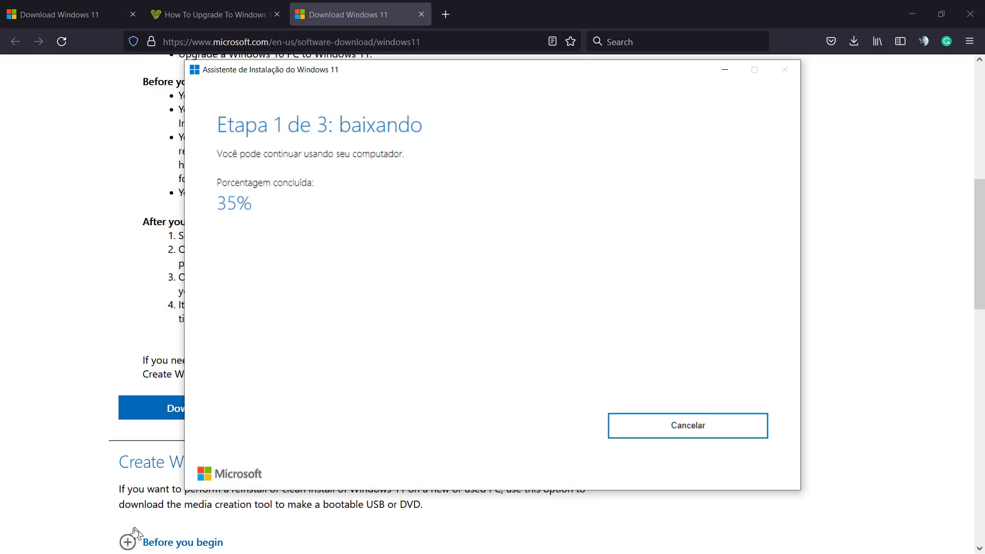
# Search Windows for 'system' to bring up System Information
pyautogui.press('super')
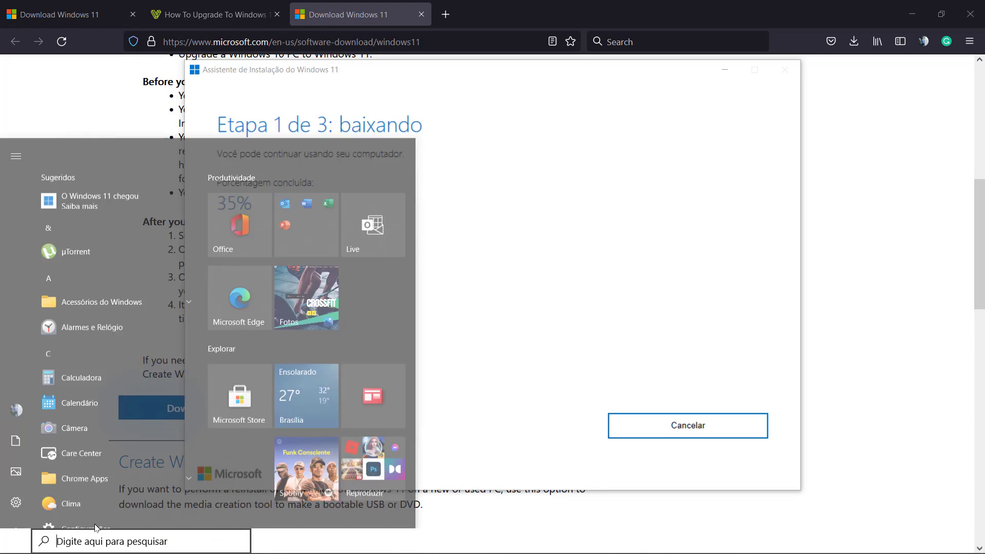
pyautogui.write('system')
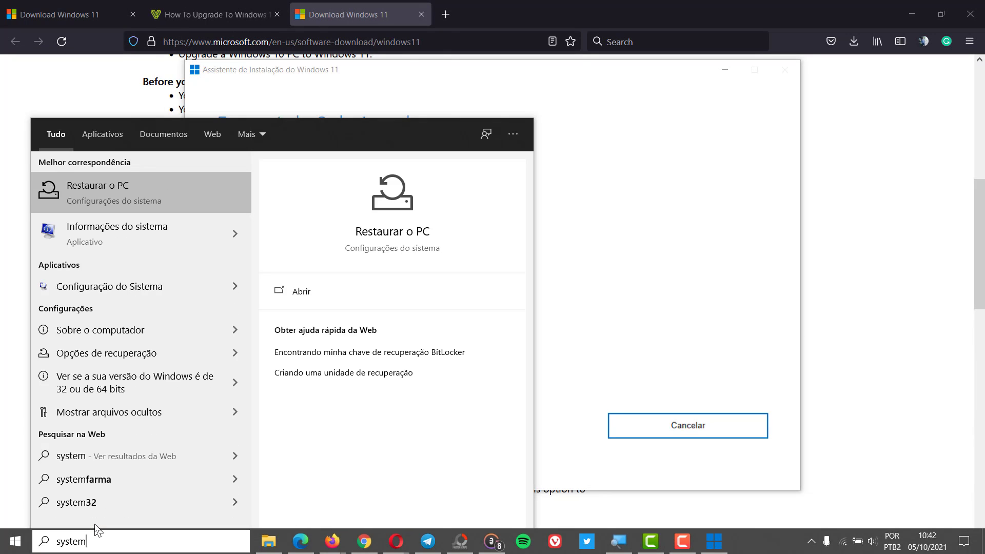
pyautogui.write(' in')
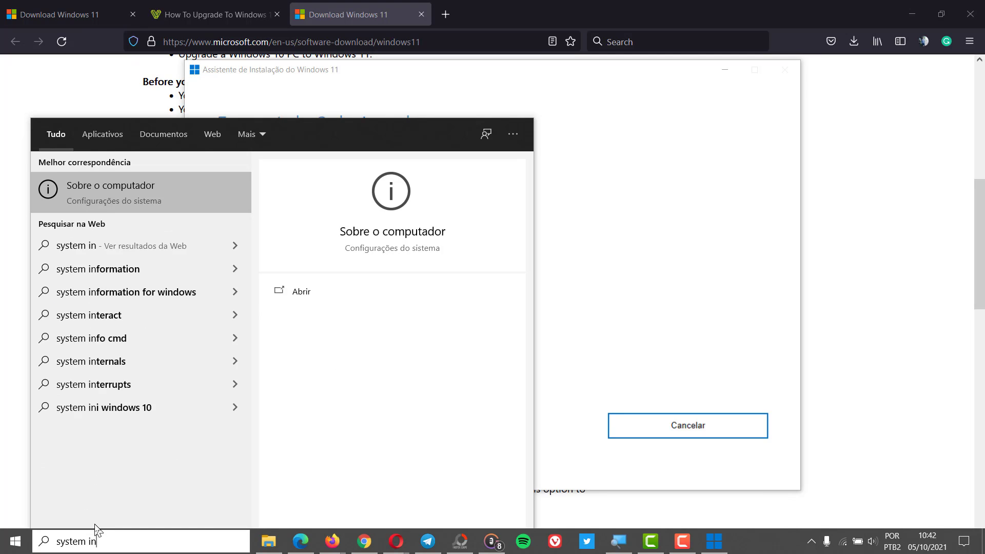
pyautogui.press('BackSpace')
pyautogui.press('BackSpace')
pyautogui.press('BackSpace')
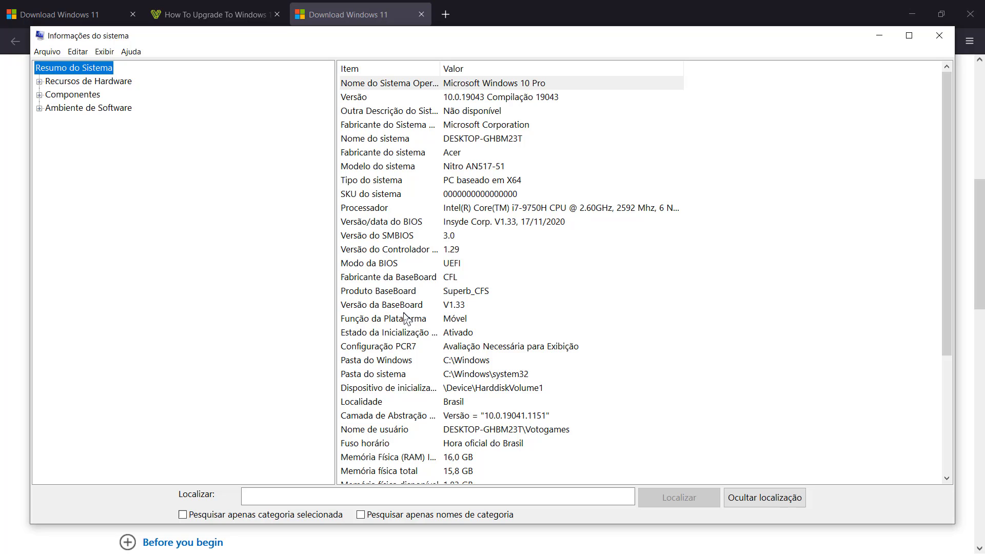
# Scroll the System Summary: Windows 10 Pro, i7-9750H, 16,0 GB RAM, UEFI, Hyper-V requirements
pyautogui.scroll(-2, 396, 306)
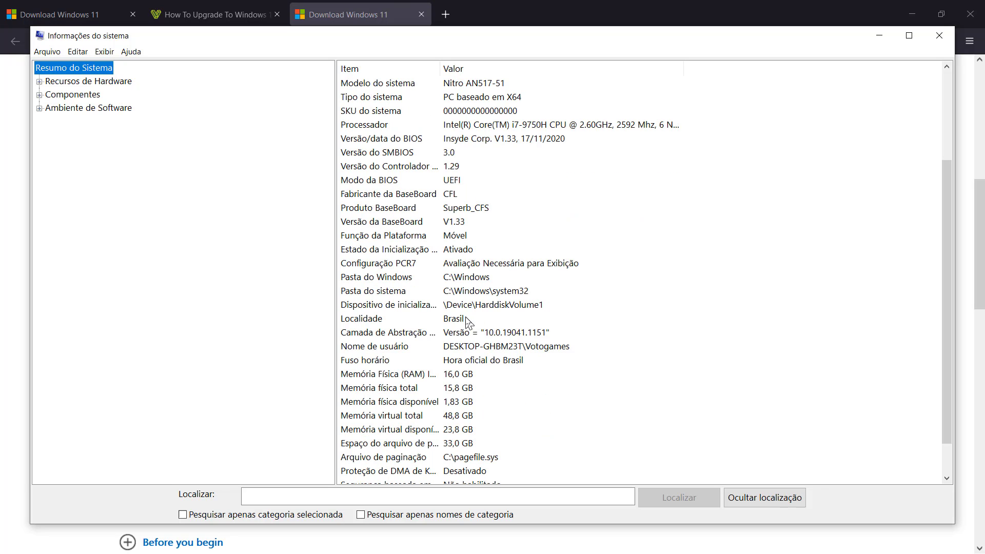
pyautogui.scroll(-2, 394, 303)
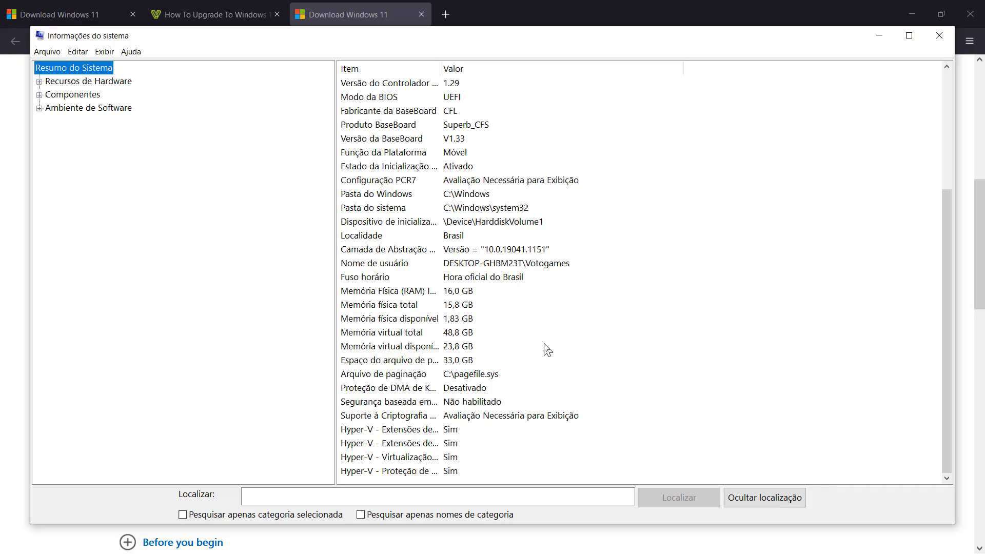
pyautogui.scroll(2, 548, 349)
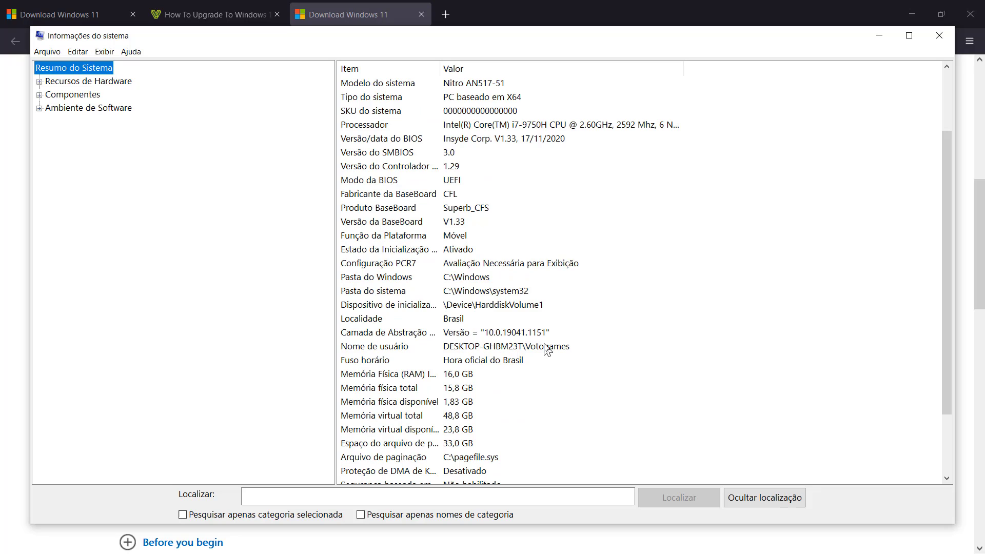
pyautogui.scroll(2, 548, 350)
pyautogui.scroll(-4, 548, 349)
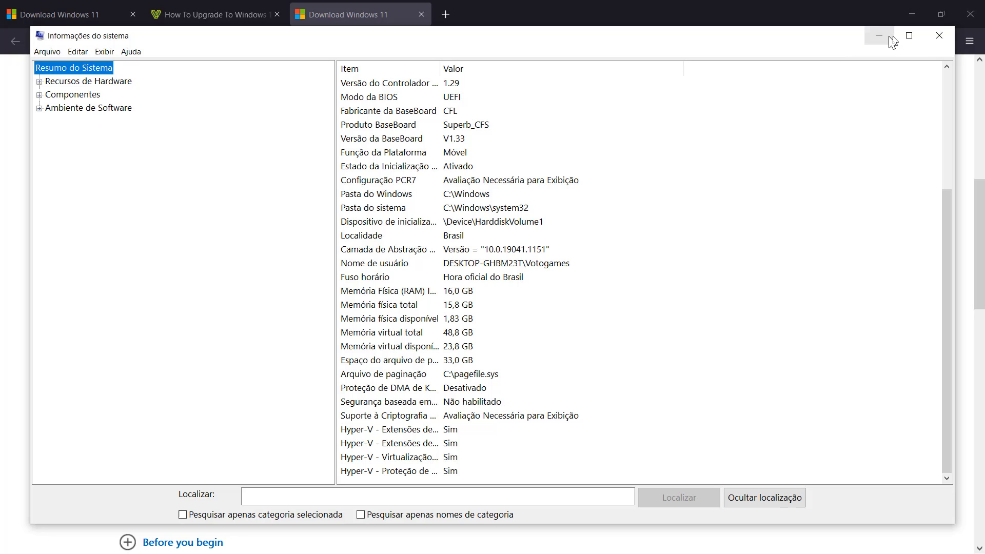
# Minimize System Information to return to the Installation Assistant, now downloading at 57%
pyautogui.click(929, 42)
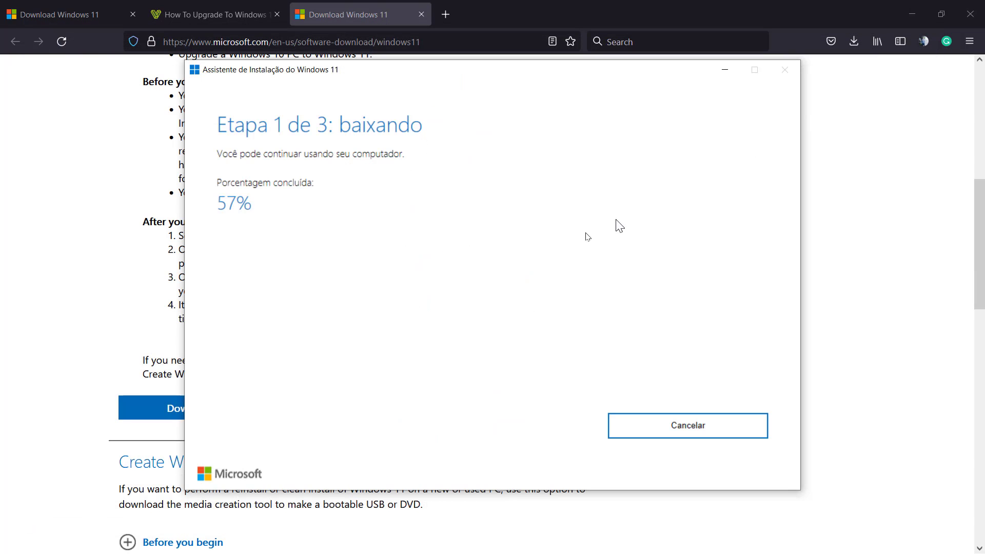